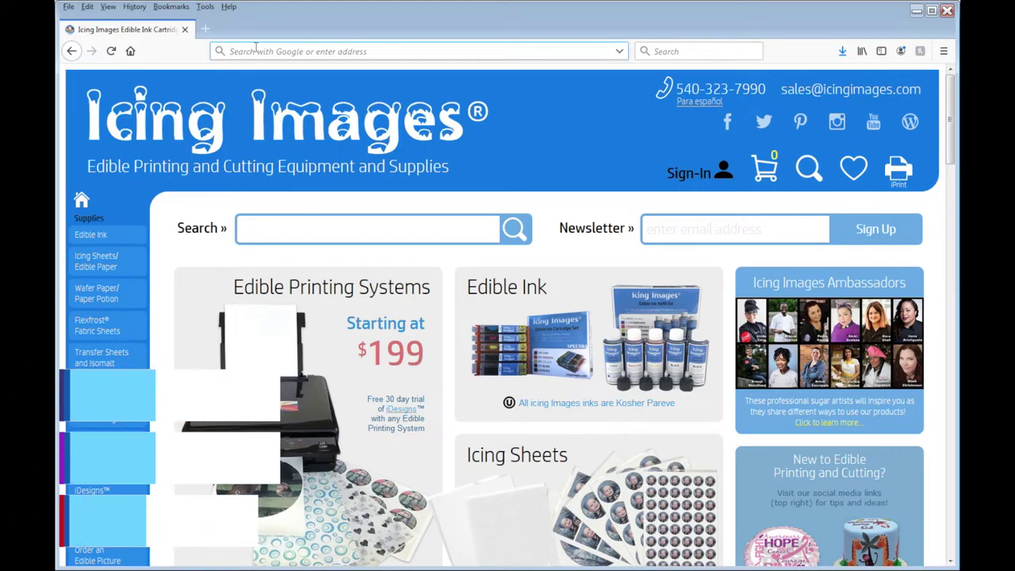
Go to design.cricut.com in Firefox via the address bar suggestions
click(256, 51)
text(www.design)
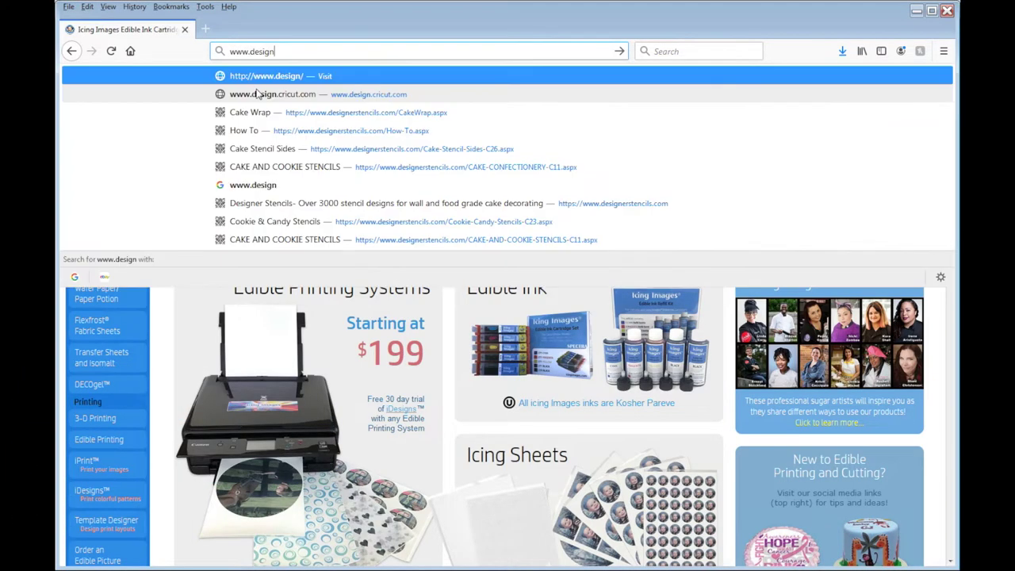
click(258, 94)
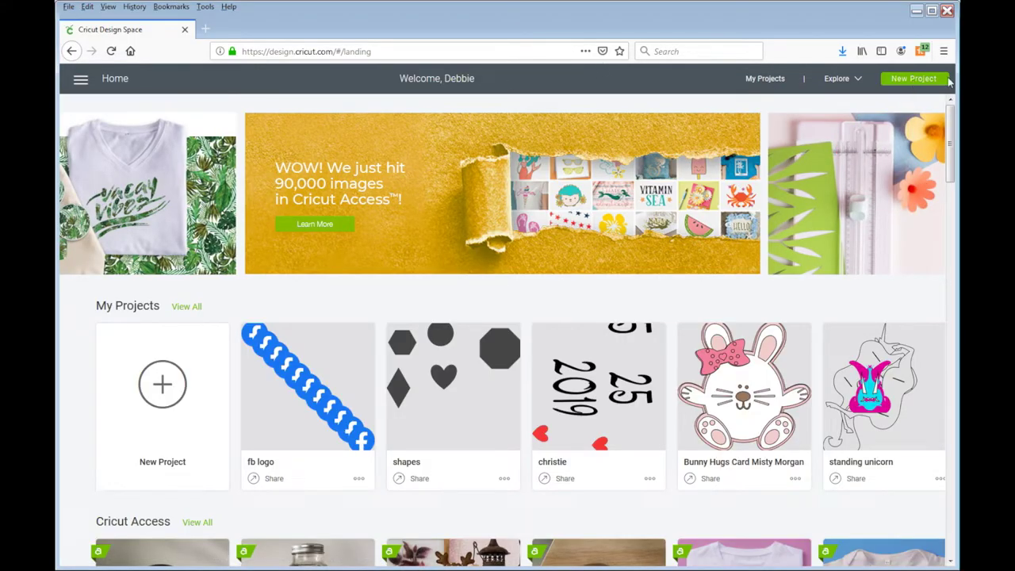
Start a new blank project and insert the uploaded photo of the girl among daisies
click(895, 79)
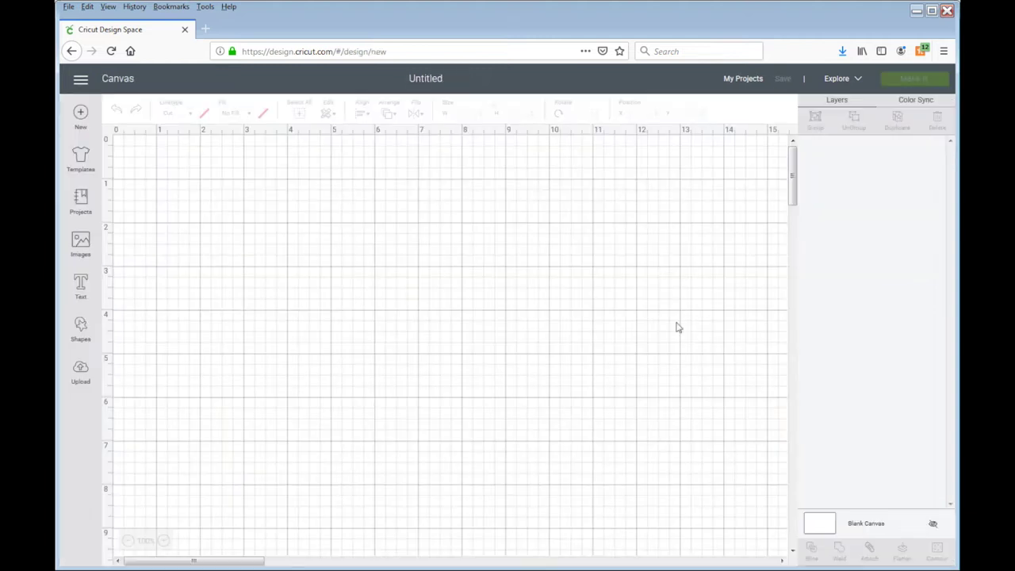
click(81, 373)
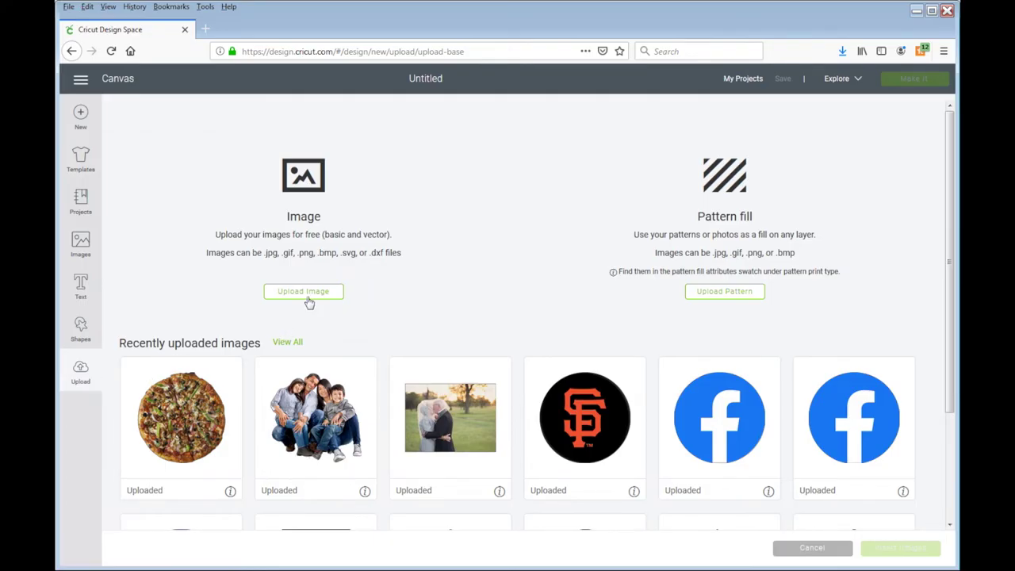
scroll(491, 310, down, 3)
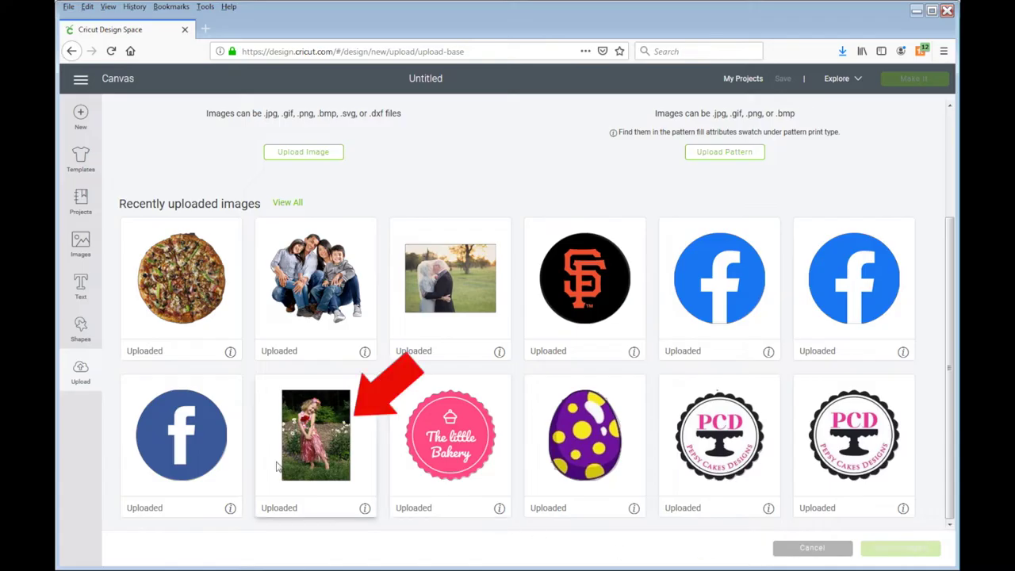
click(315, 450)
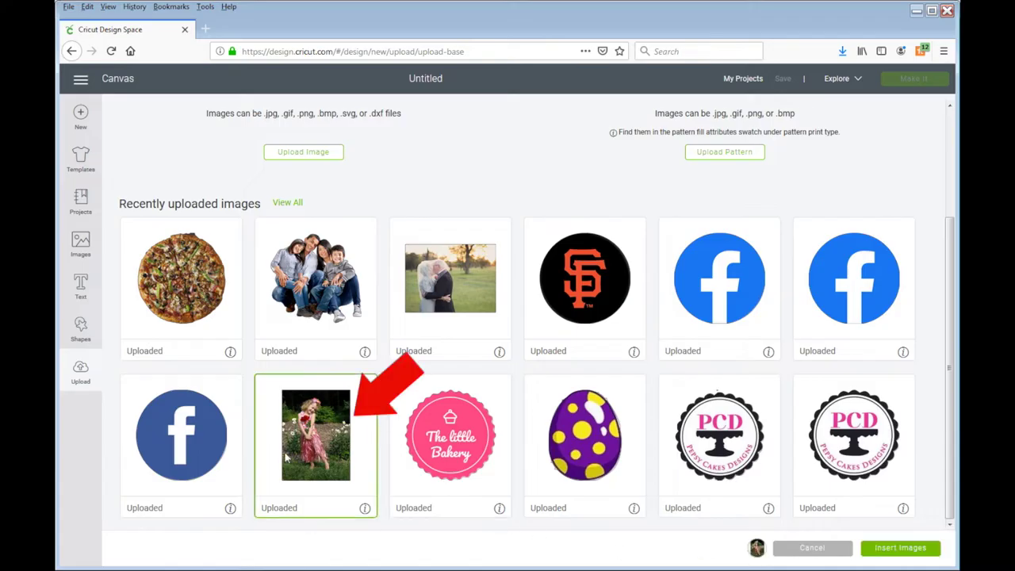
click(886, 549)
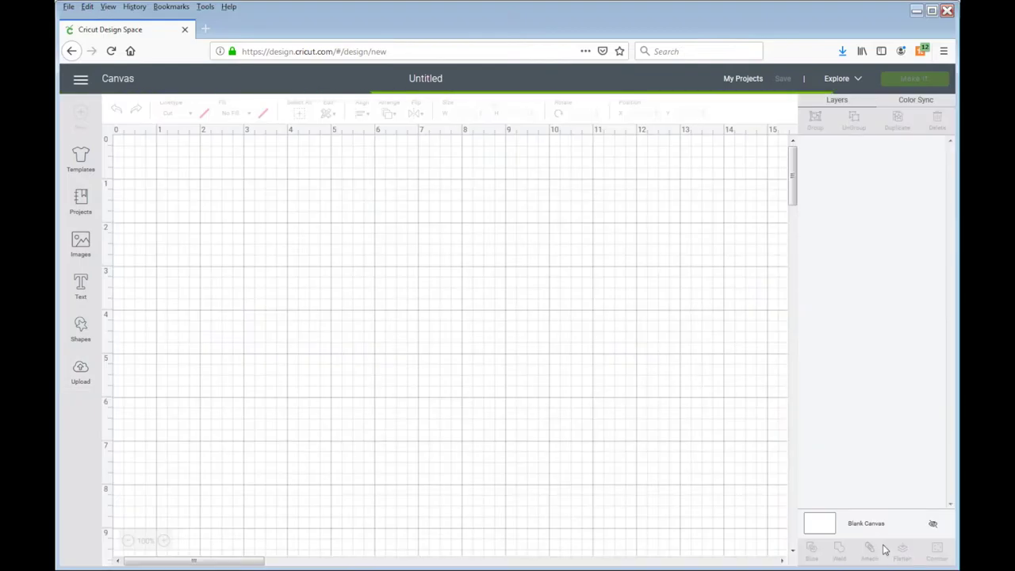
click(75, 382)
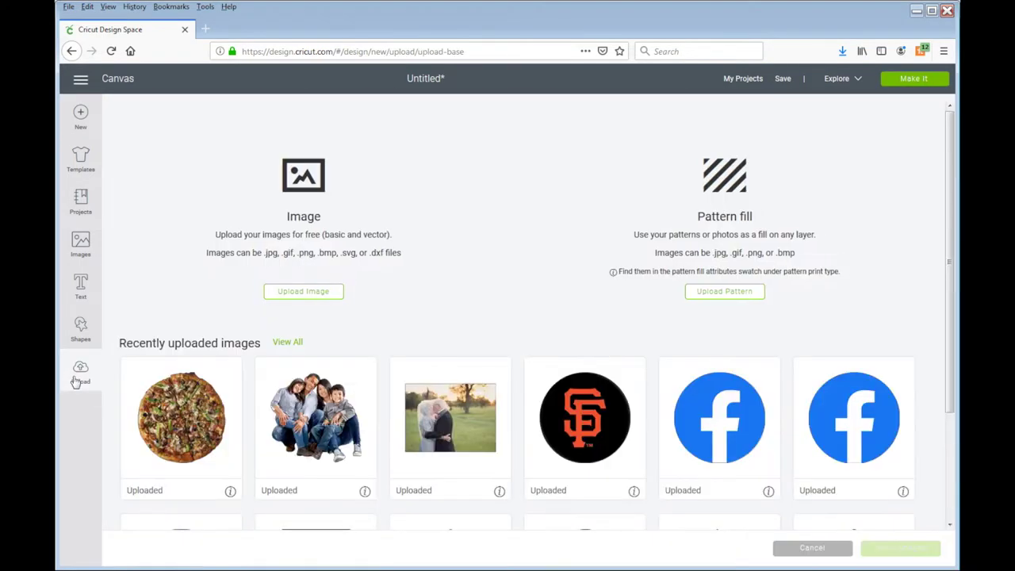
Insert the uploaded PCD logo and move it to the canvas's upper right, off the photo
scroll(808, 384, down, 2)
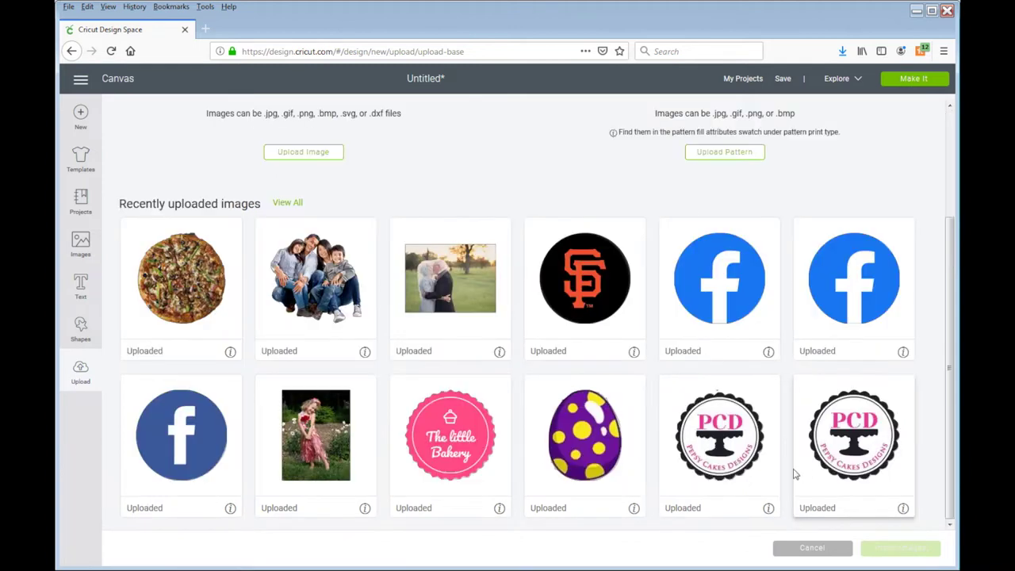
click(714, 461)
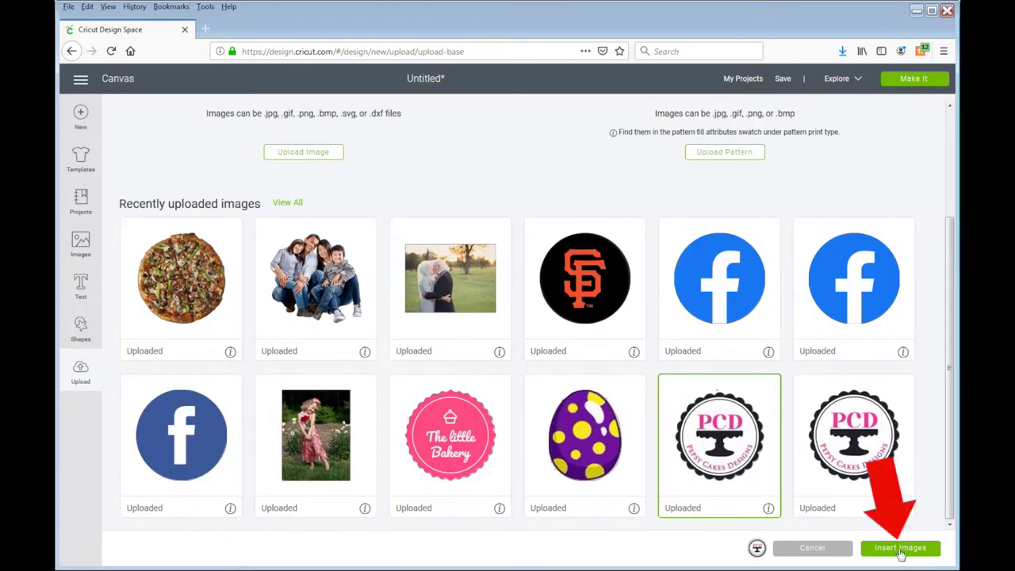
click(901, 548)
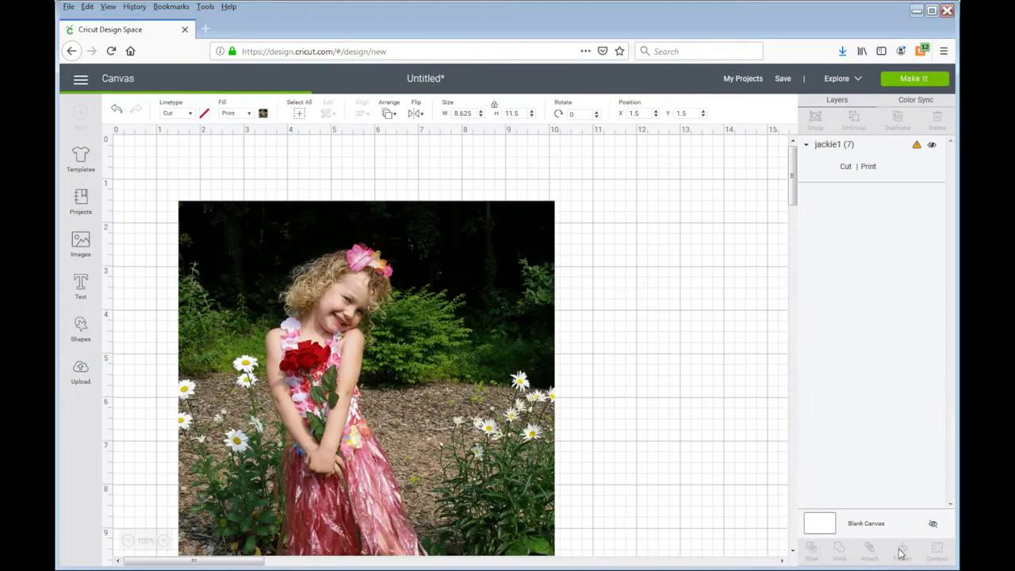
click(267, 290)
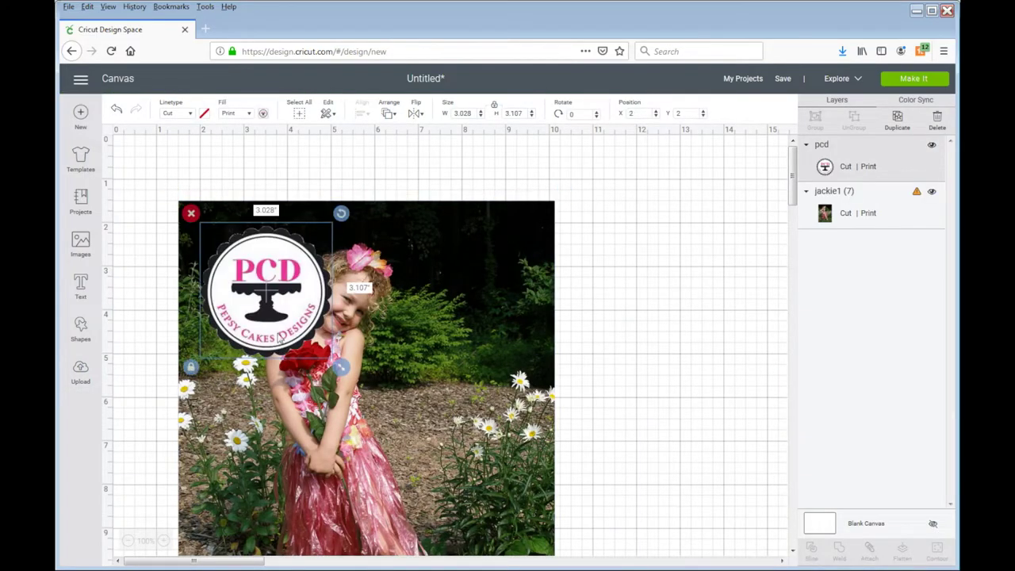
drag(264, 292, 673, 238)
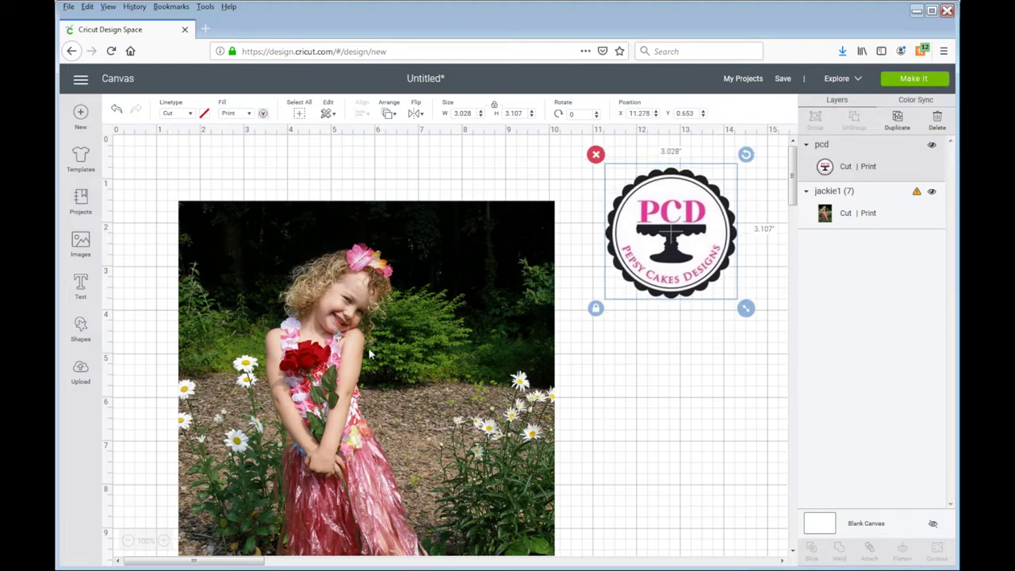
click(408, 339)
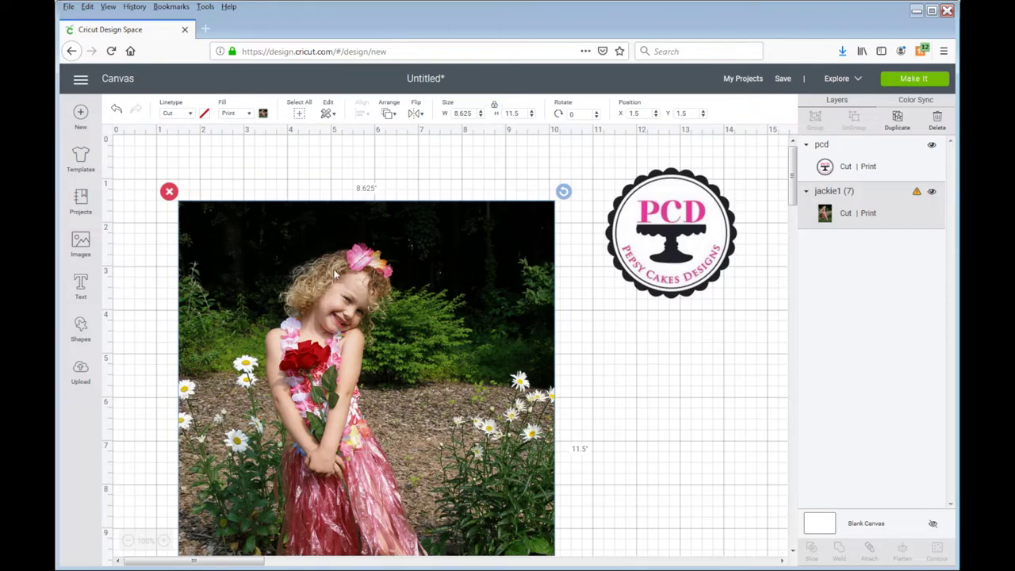
click(87, 331)
Center a 4.681-inch circle over the girl's face and slice it from the photo
click(172, 246)
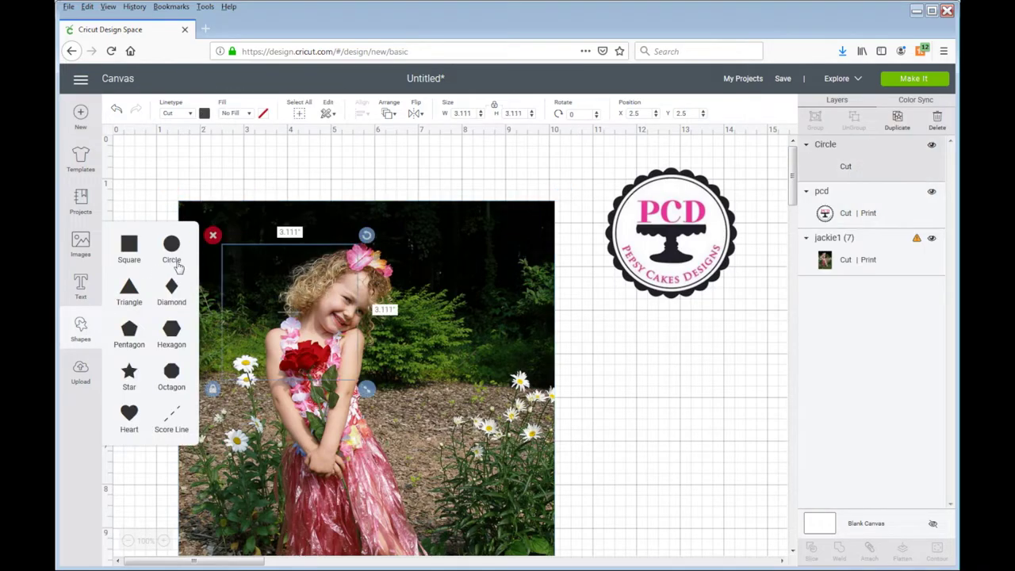
drag(366, 389, 435, 456)
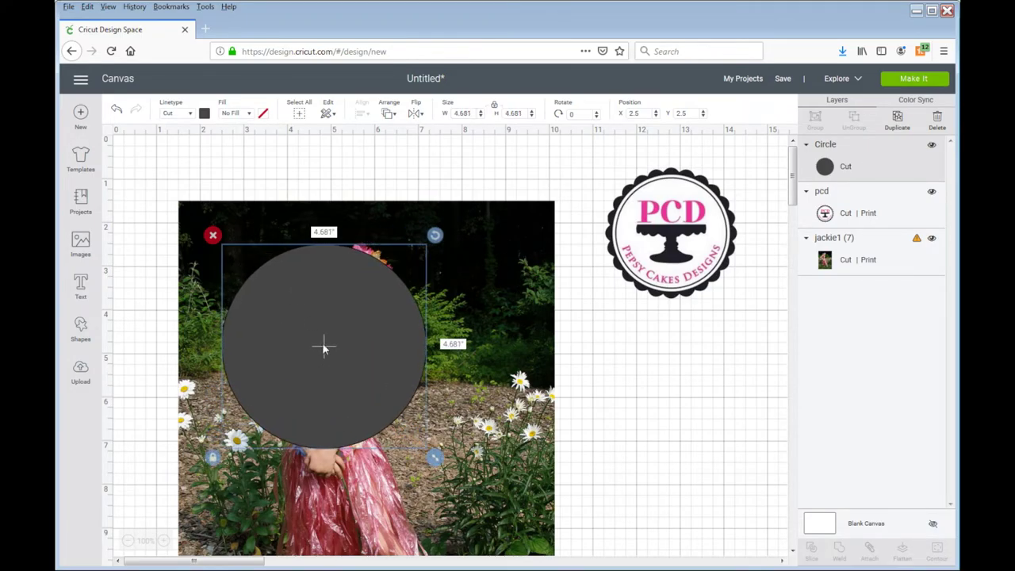
drag(326, 349, 341, 323)
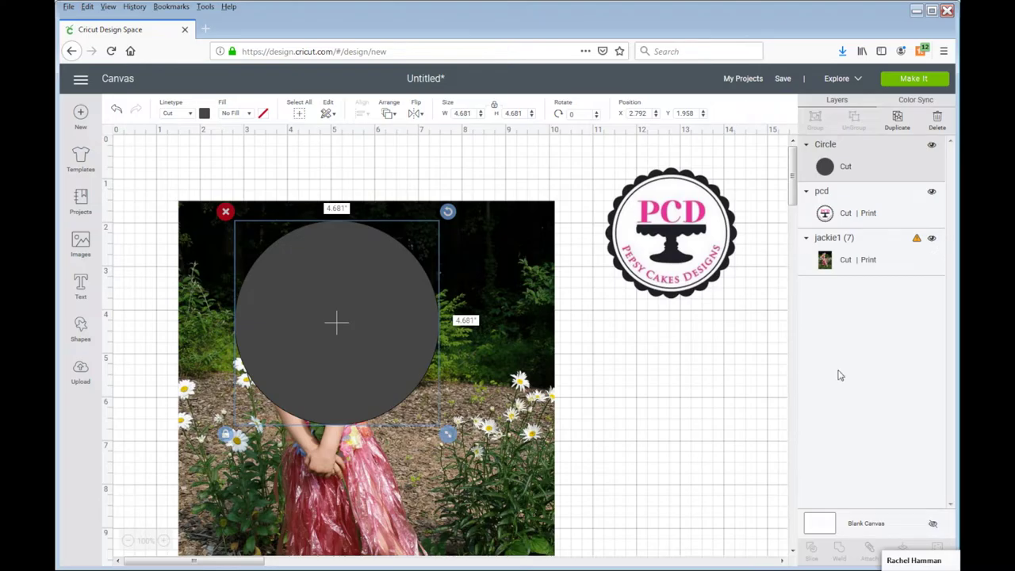
shift+click(490, 359)
right_click(491, 358)
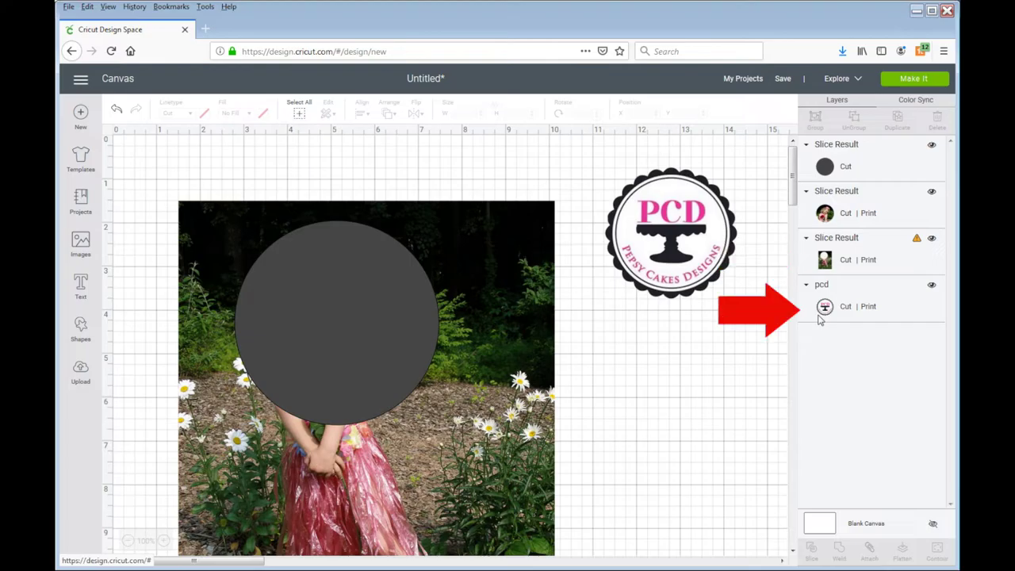
click(351, 321)
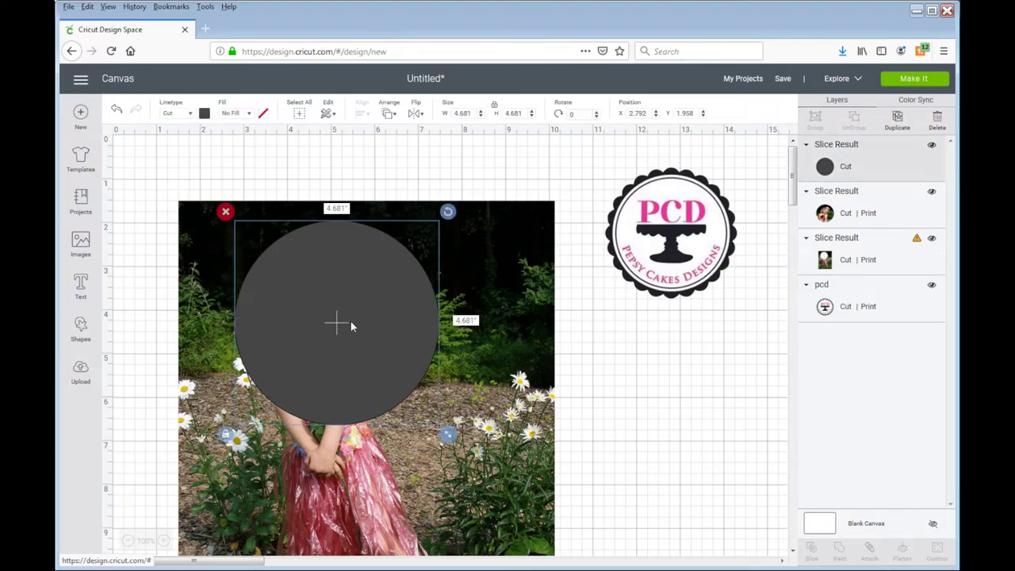
Delete the leftover grey circle and the uncropped rectangular photo
key(Delete)
click(472, 325)
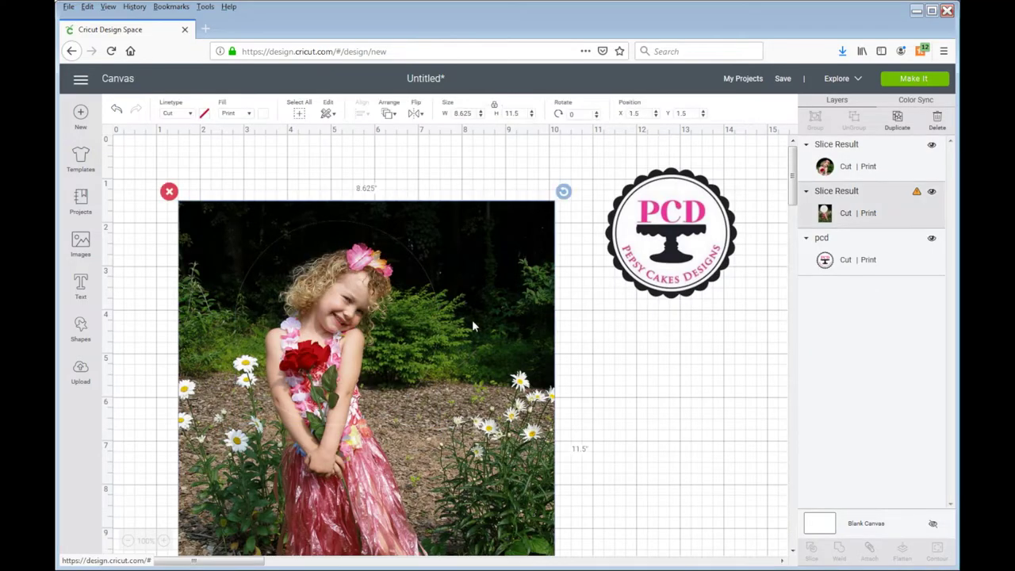
key(Delete)
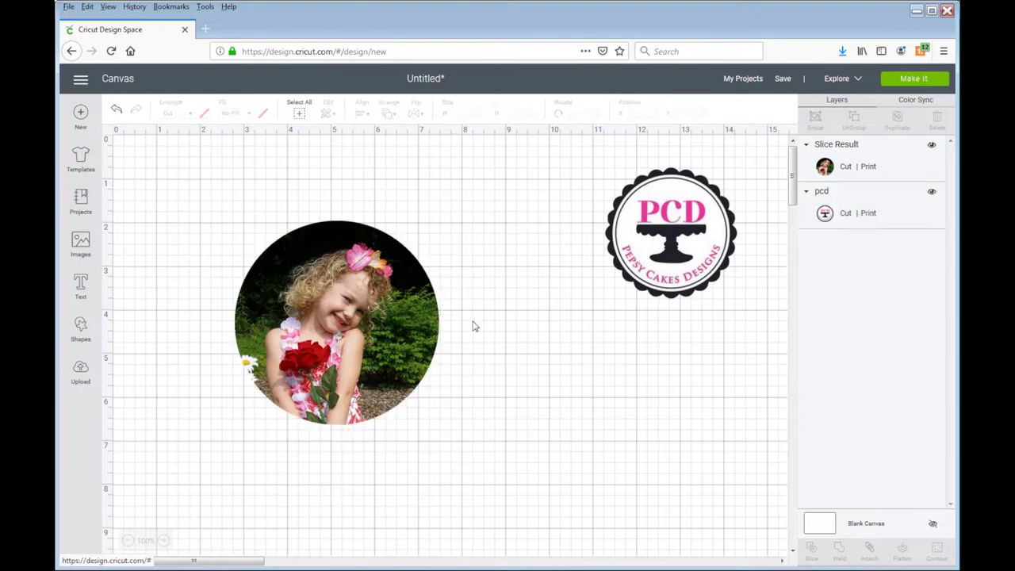
Resize the round photo to 2.5 inches wide
click(313, 319)
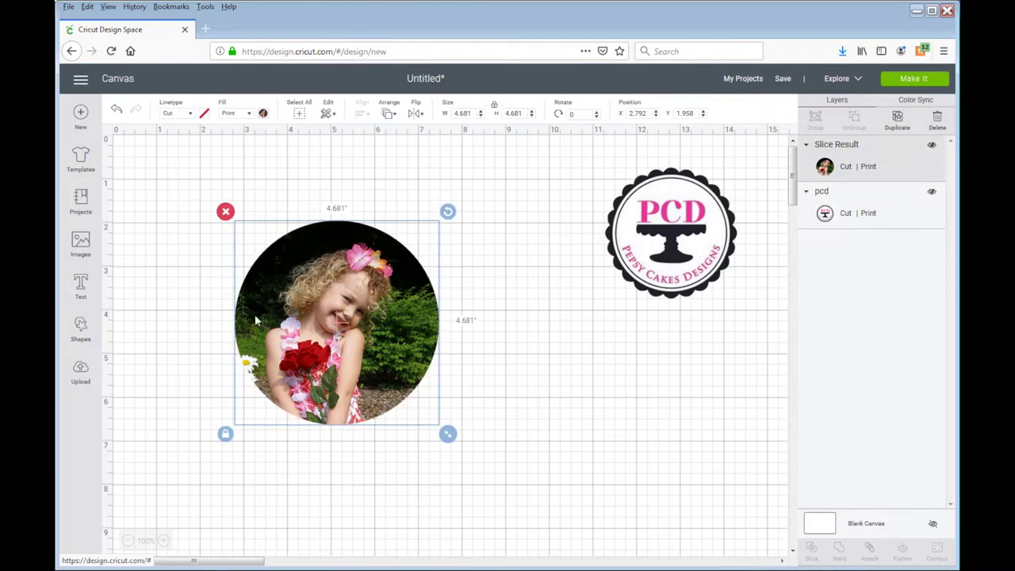
click(468, 113)
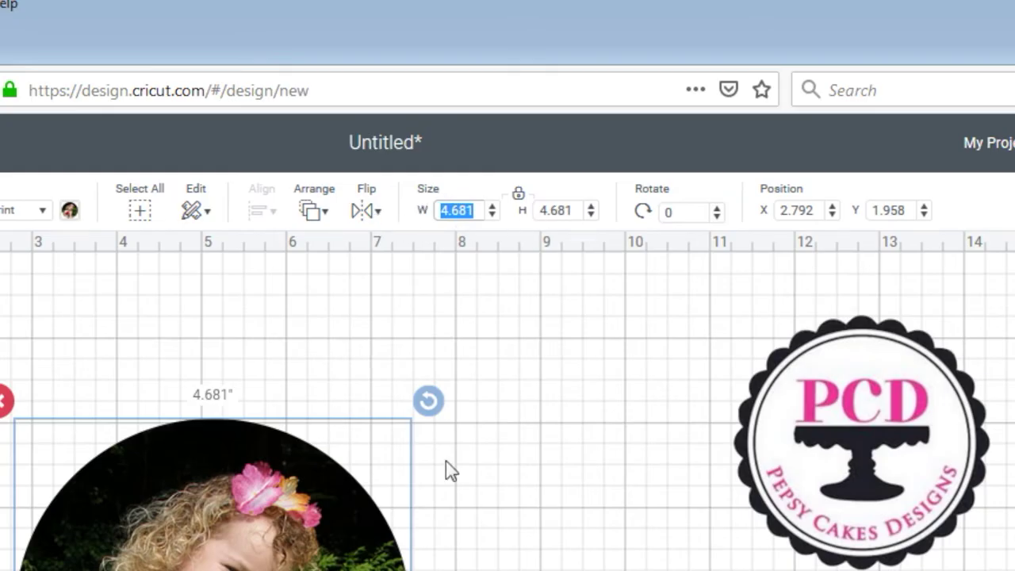
text(2.5)
key(Tab)
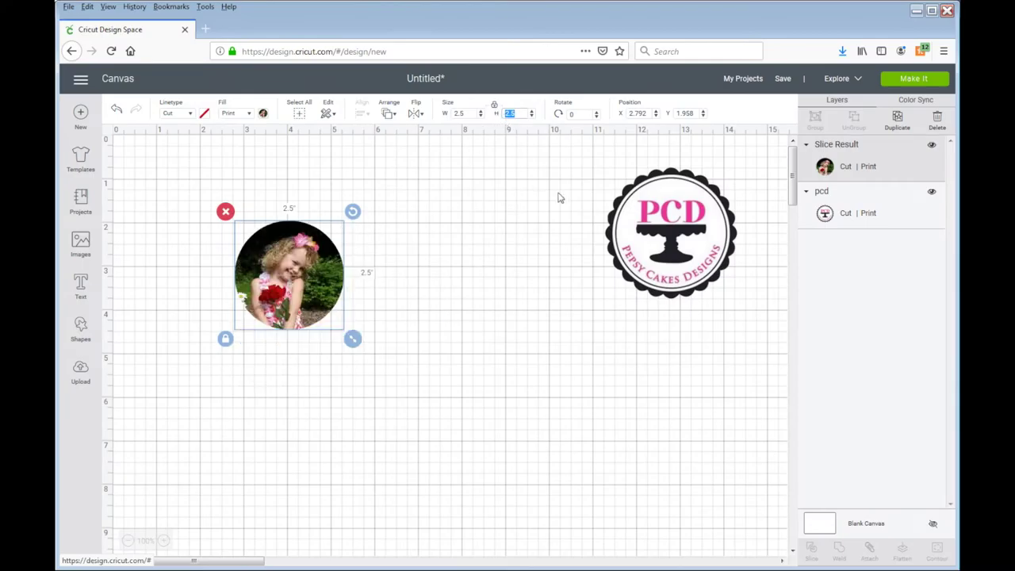
Move the PCD logo beside the round photo and set its width to 2.5 inches
click(645, 222)
drag(614, 241, 407, 280)
drag(541, 354, 514, 331)
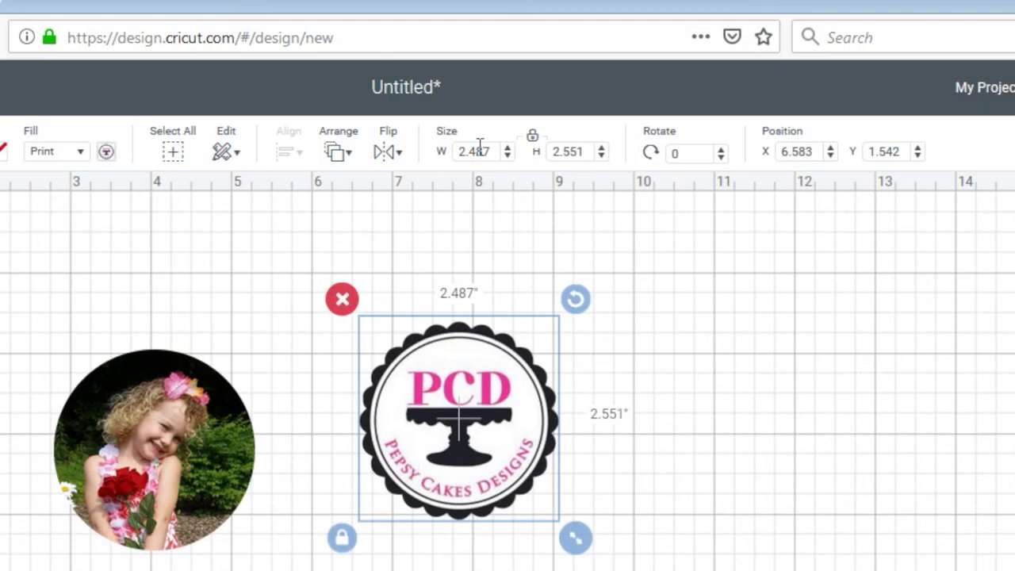
click(468, 110)
double_click(484, 148)
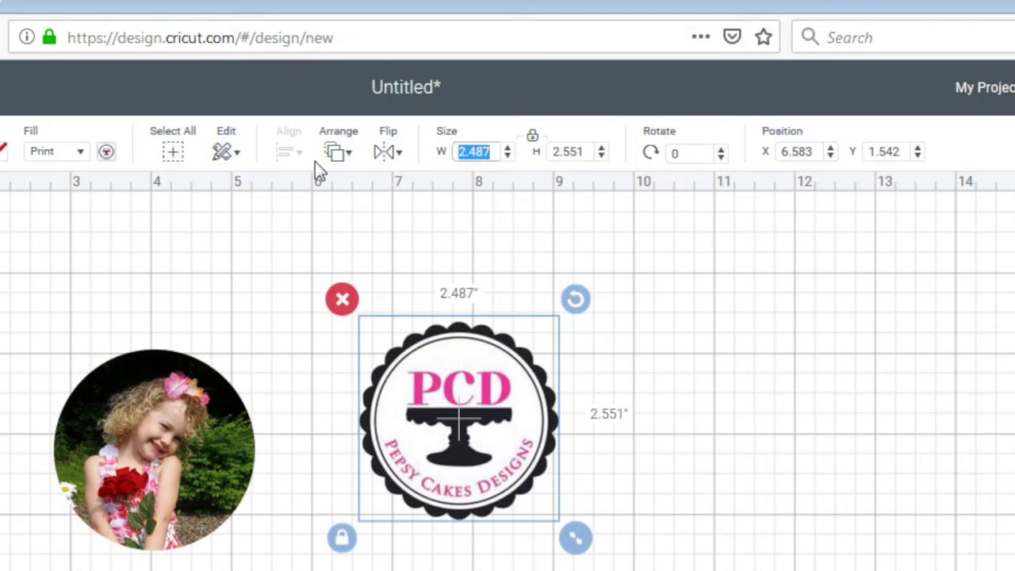
text(2.5)
key(Tab)
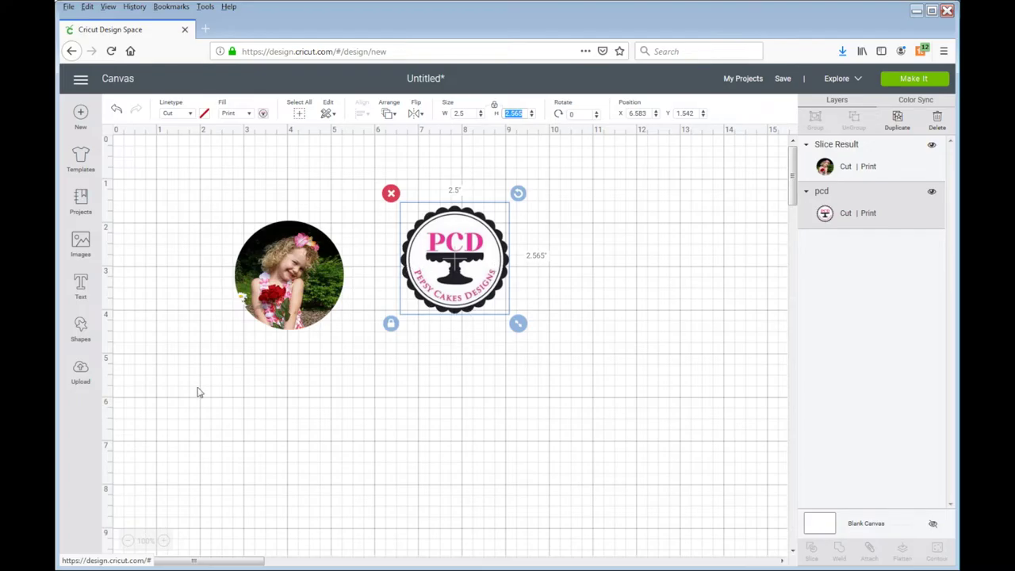
click(279, 266)
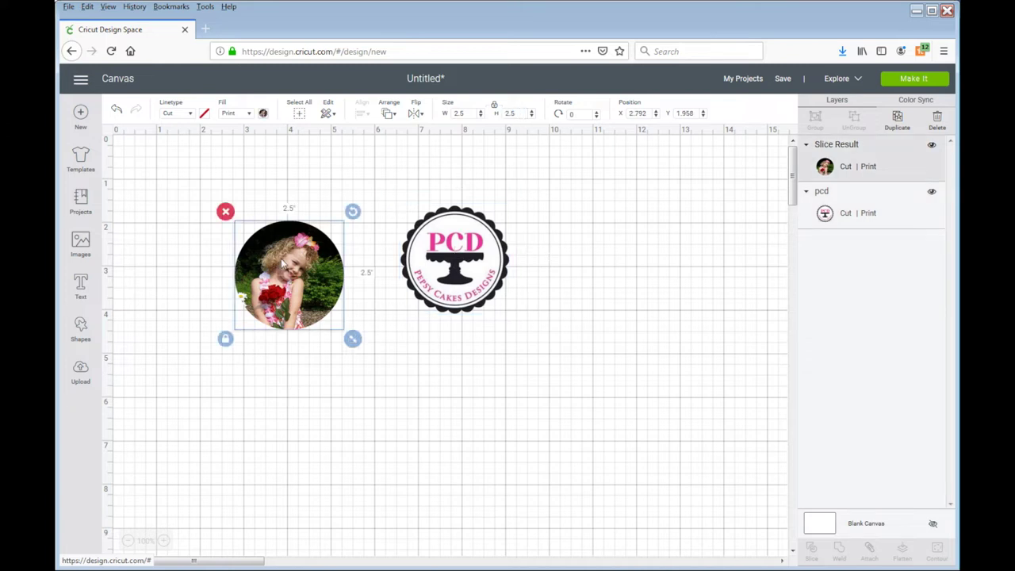
Duplicate the round photo and the PCD logo to get three of each
right_click(261, 259)
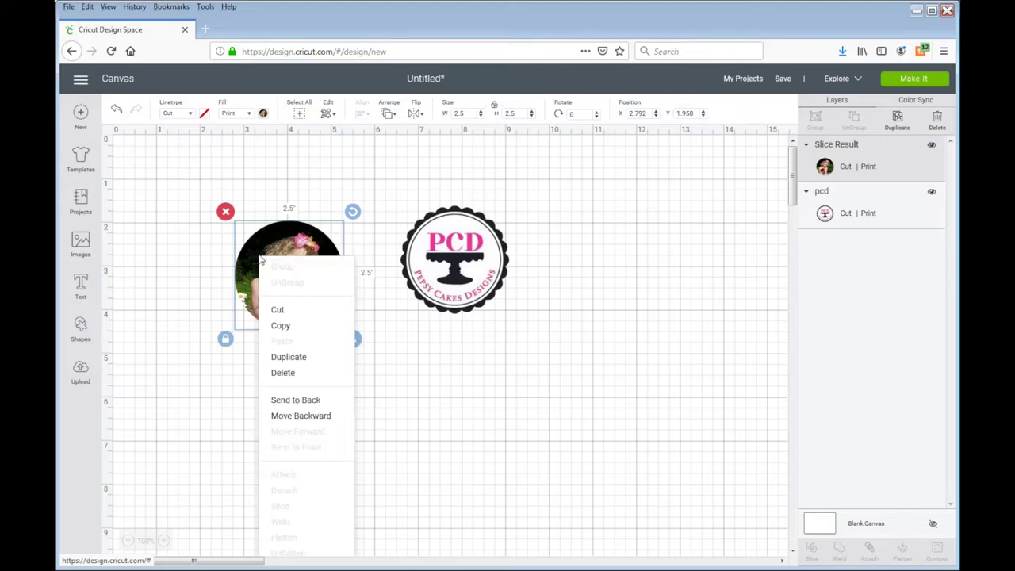
click(278, 357)
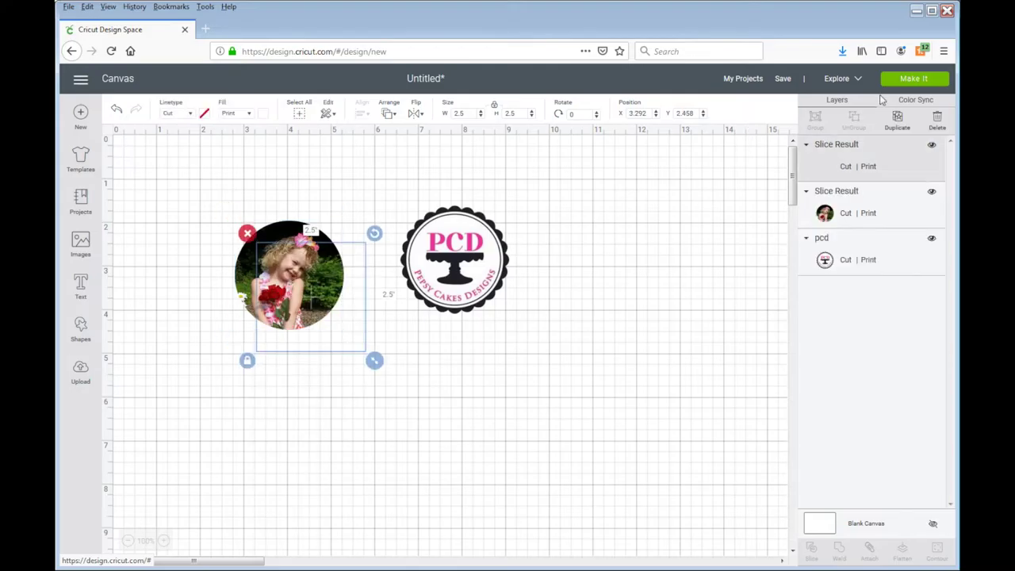
click(897, 123)
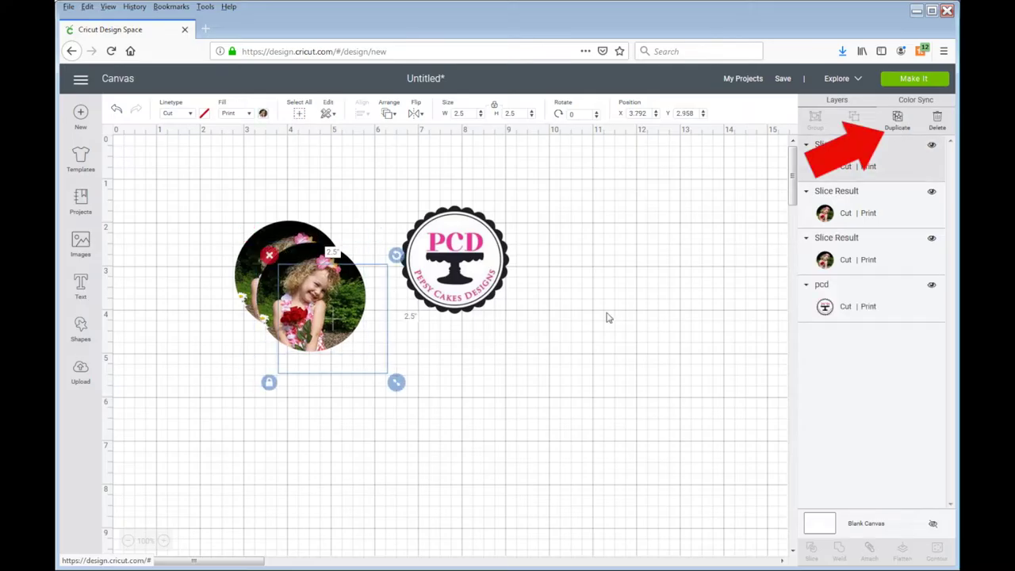
click(482, 274)
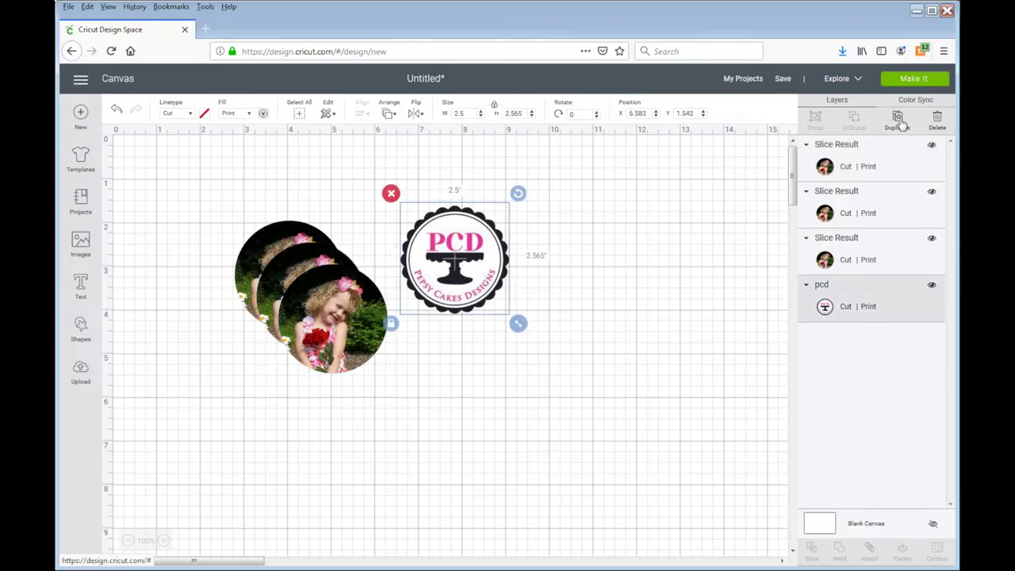
double_click(902, 125)
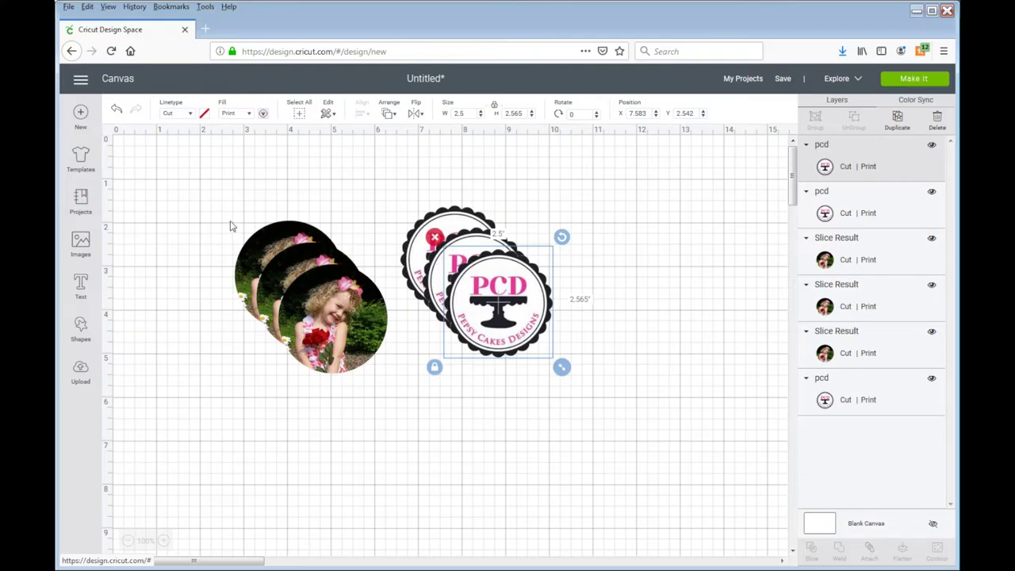
Spread the three round photos apart on the canvas
drag(313, 329, 198, 210)
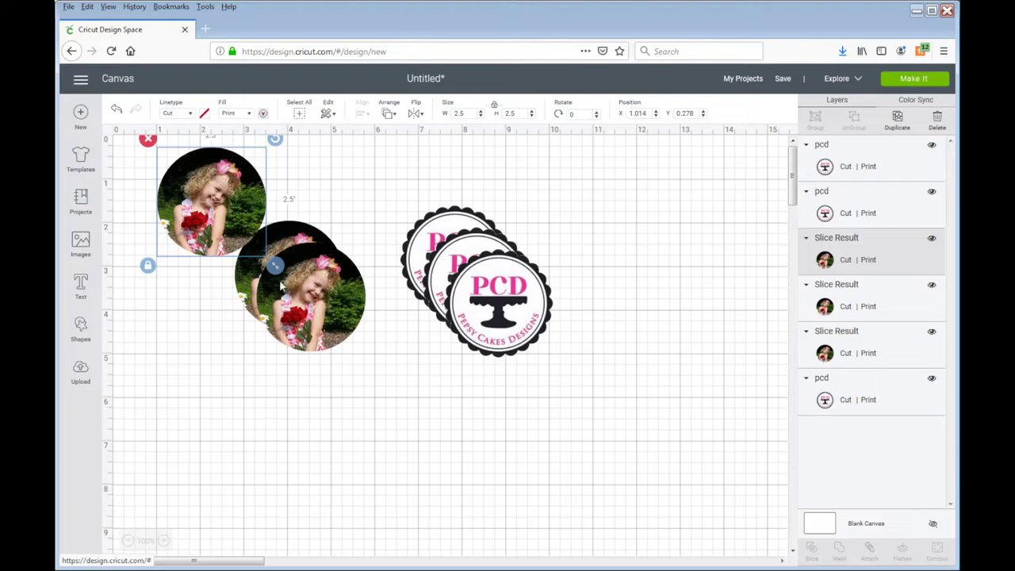
drag(280, 287, 171, 309)
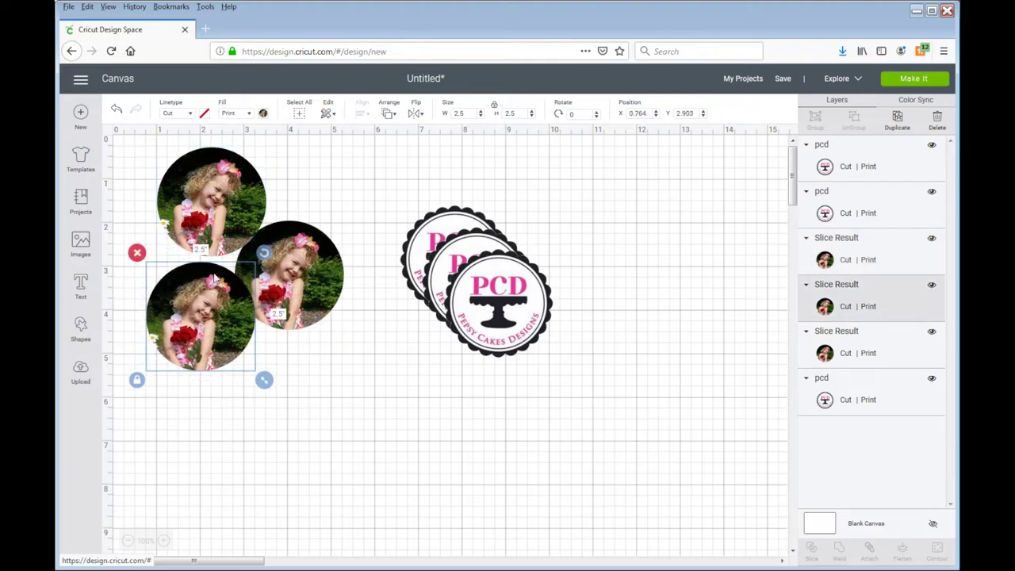
drag(323, 272, 350, 386)
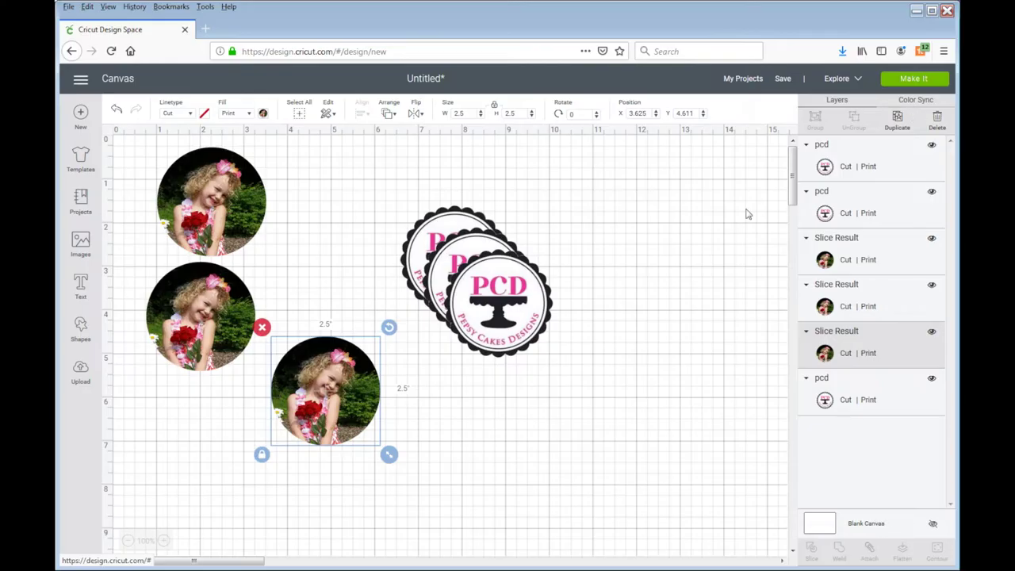
click(894, 83)
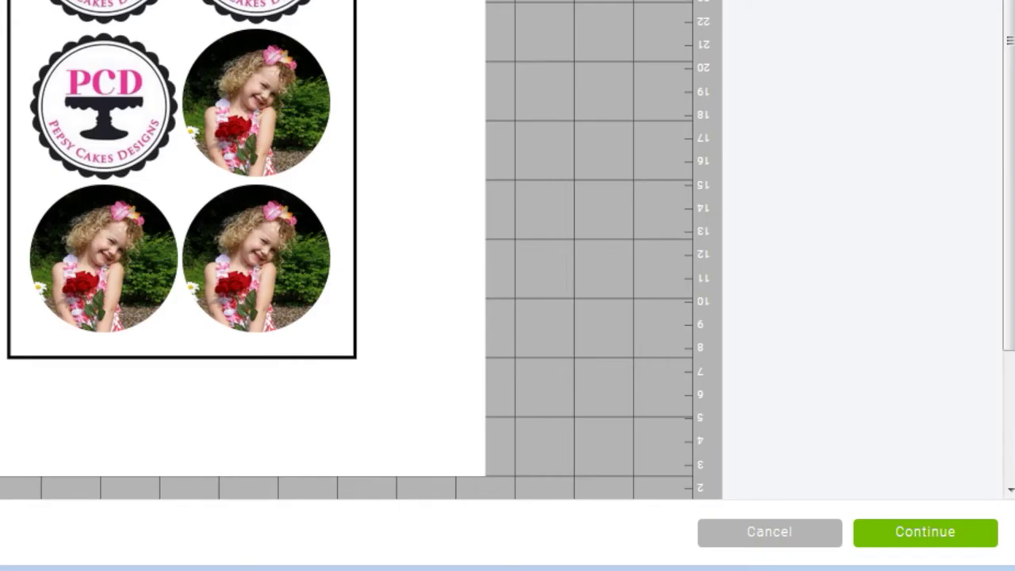
Continue past the Letter mat preview to Print setup on the DYMO LabelWriter 4XL
click(926, 532)
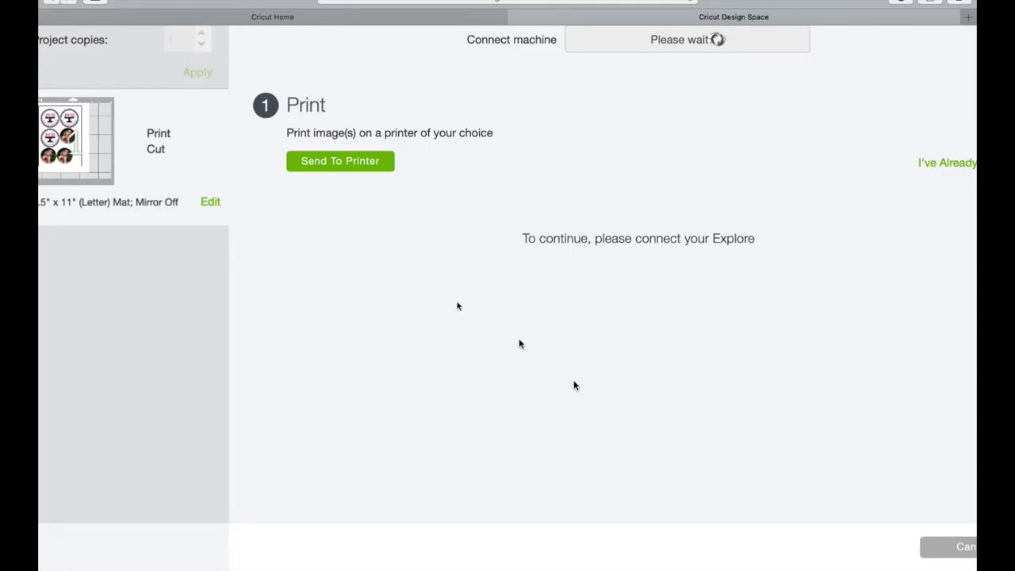
click(370, 169)
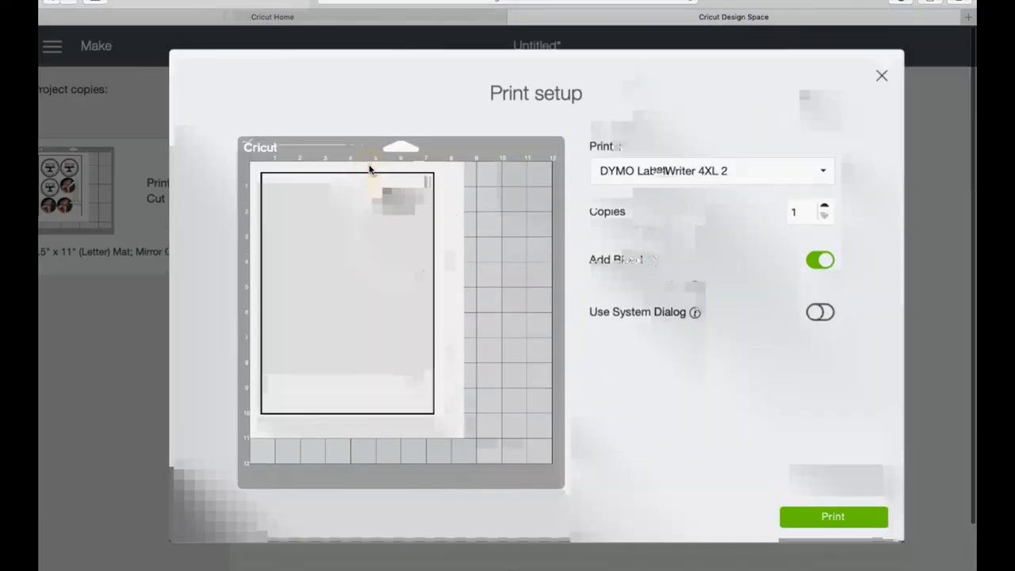